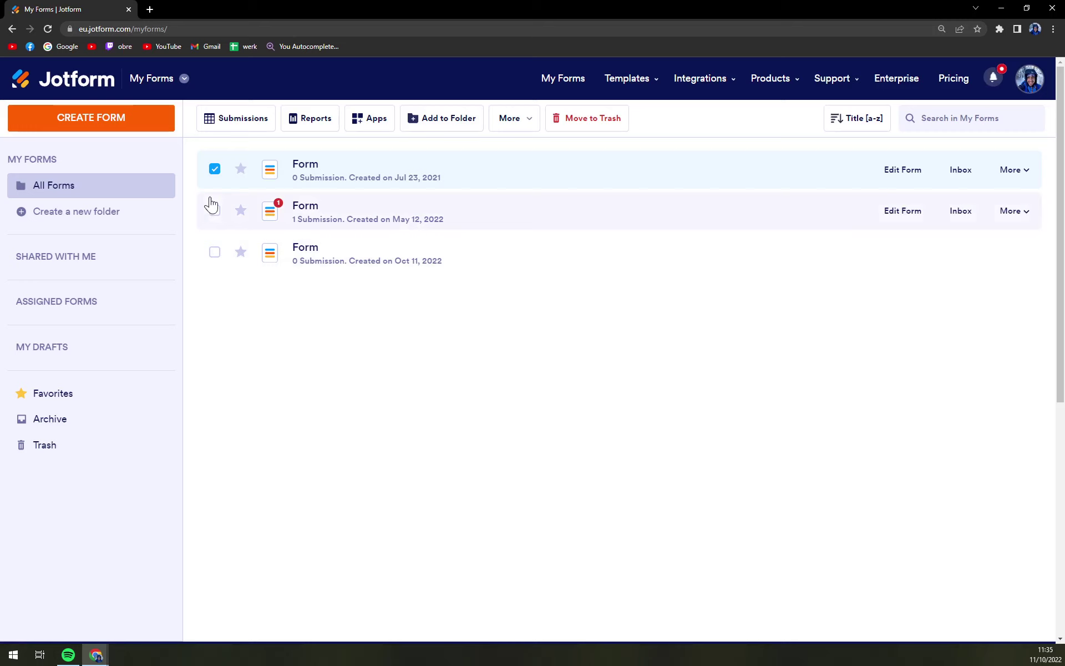
Step: Select the form created on Jul 23, 2021 and open its More actions menu
left_click(214, 168)
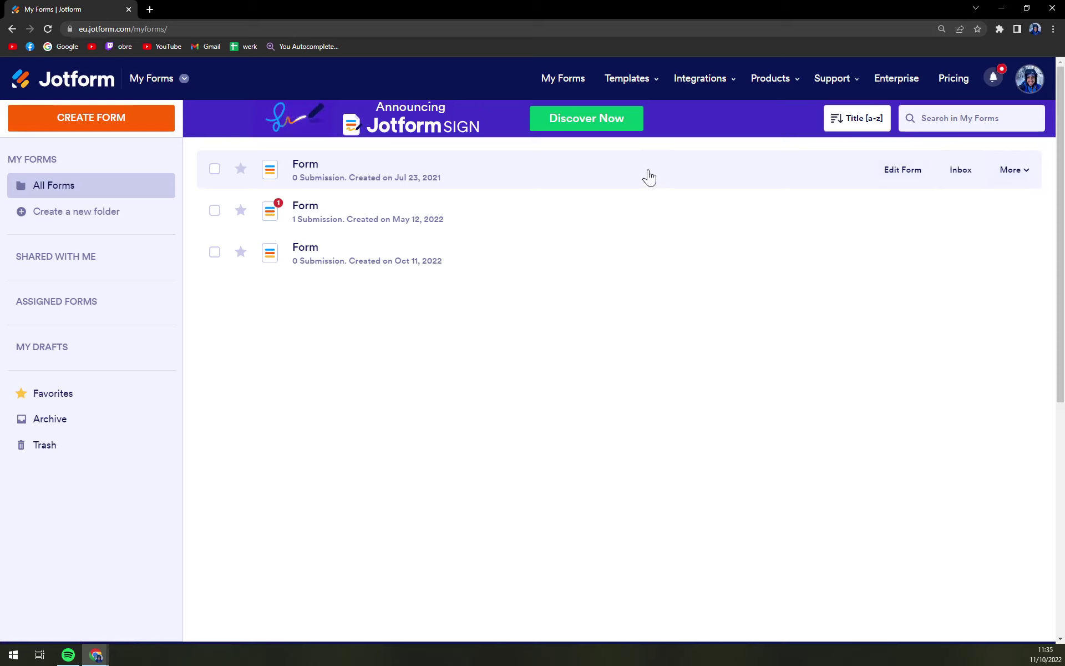
left_click(1017, 176)
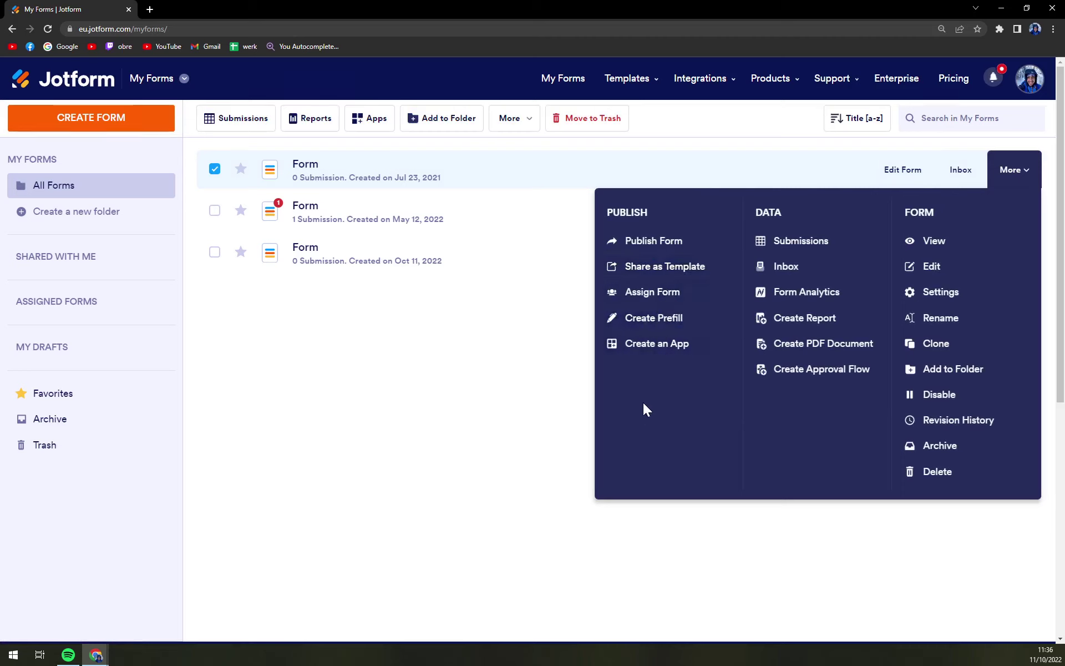
Step: Open the form's Publish panel and copy its direct link
left_click(653, 240)
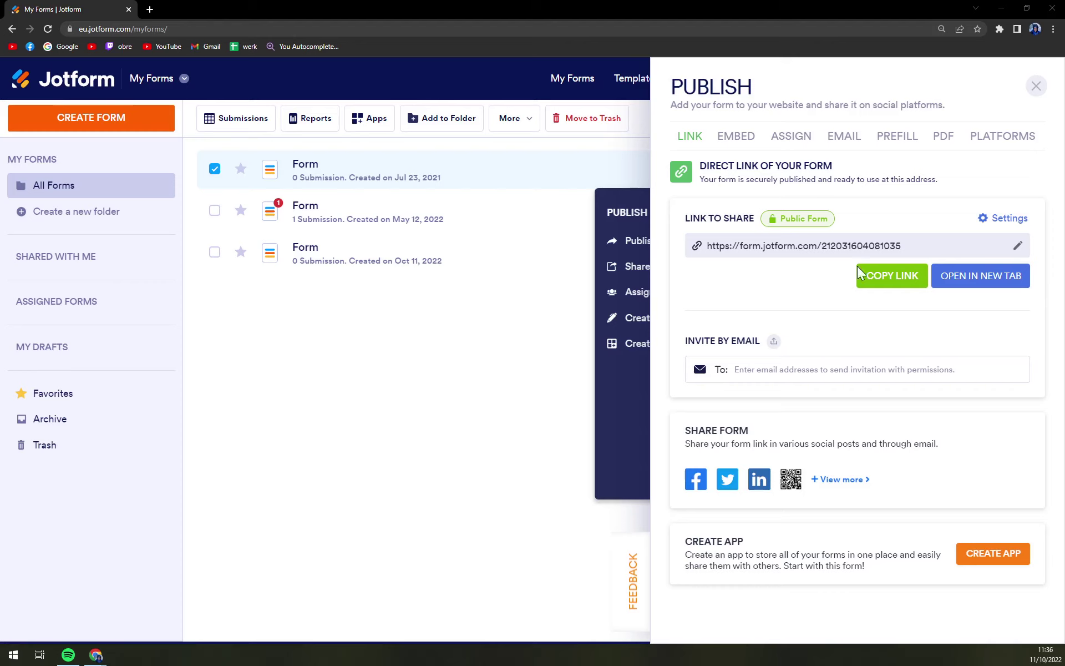
left_click(888, 277)
Step: Load the live form from the copied direct link in a fresh browser tab
left_click(150, 9)
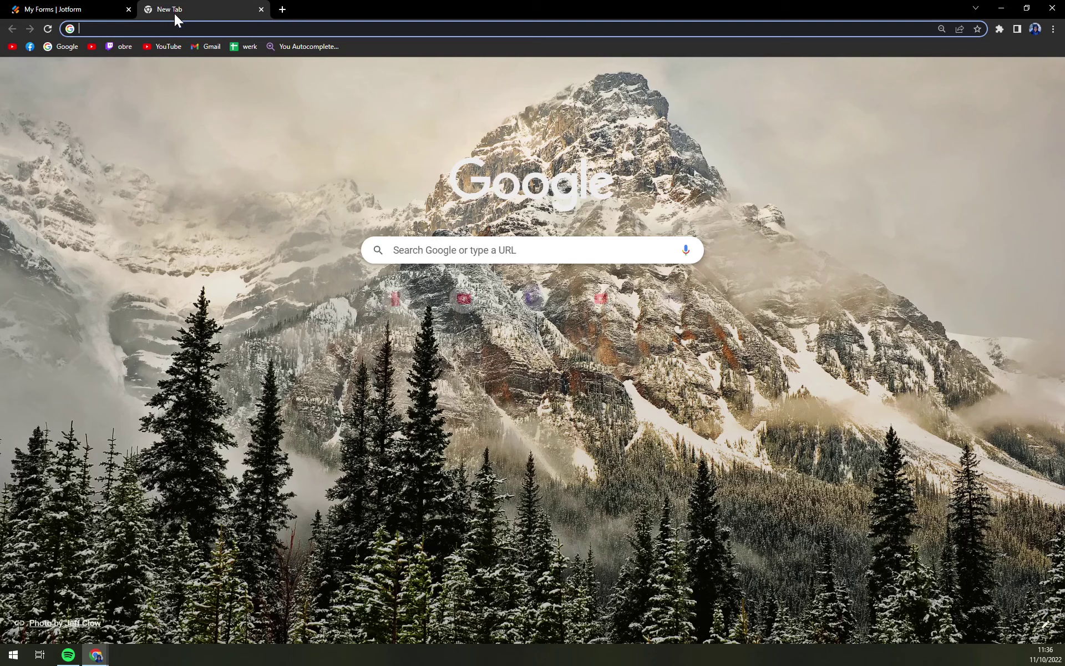
key("ctrl+v")
key("Return")
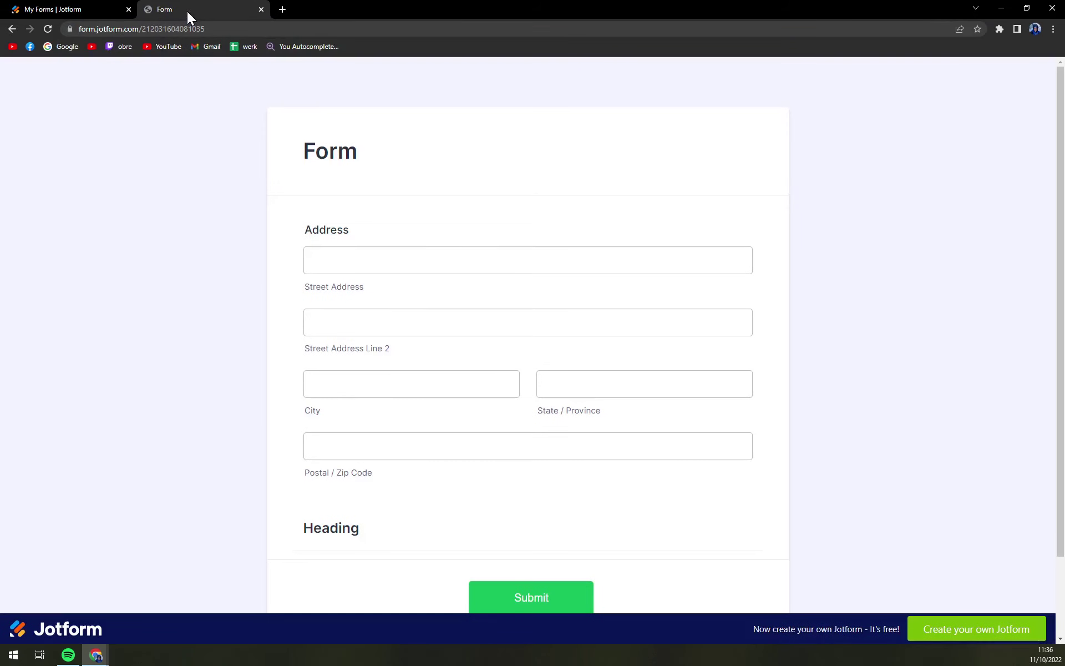
scroll(370, 311, "down", 2)
scroll(358, 441, "up", 2)
Step: Try the Street Address and Postal / Zip Code fields, then close the live form and Publish panel
left_click(528, 260)
key("Tab")
key("Tab")
left_click(424, 446)
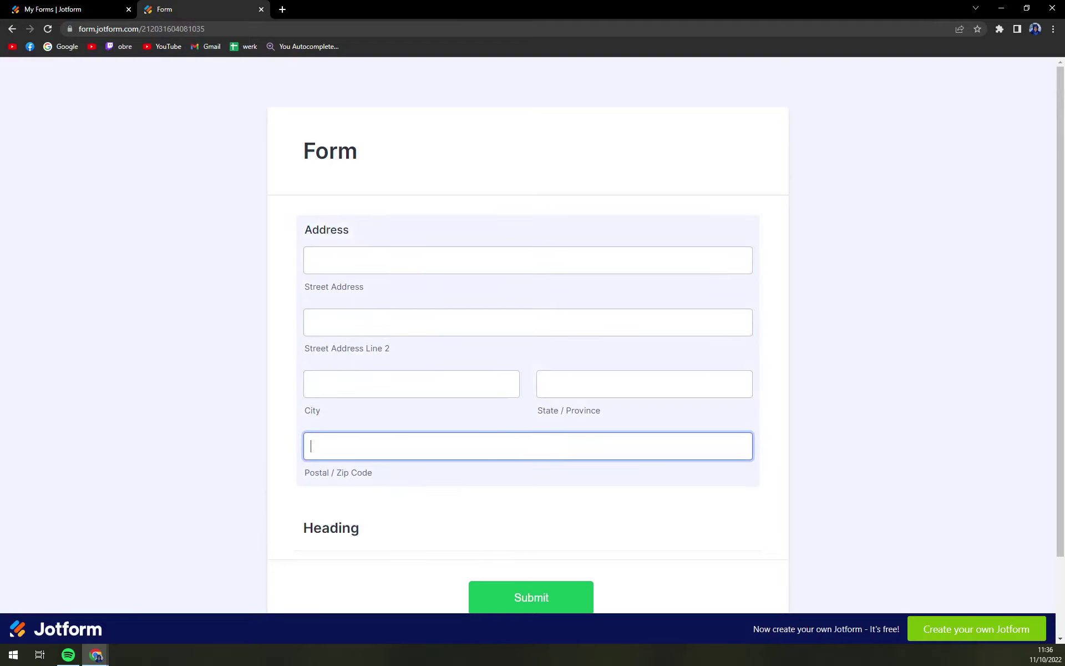
left_click(261, 9)
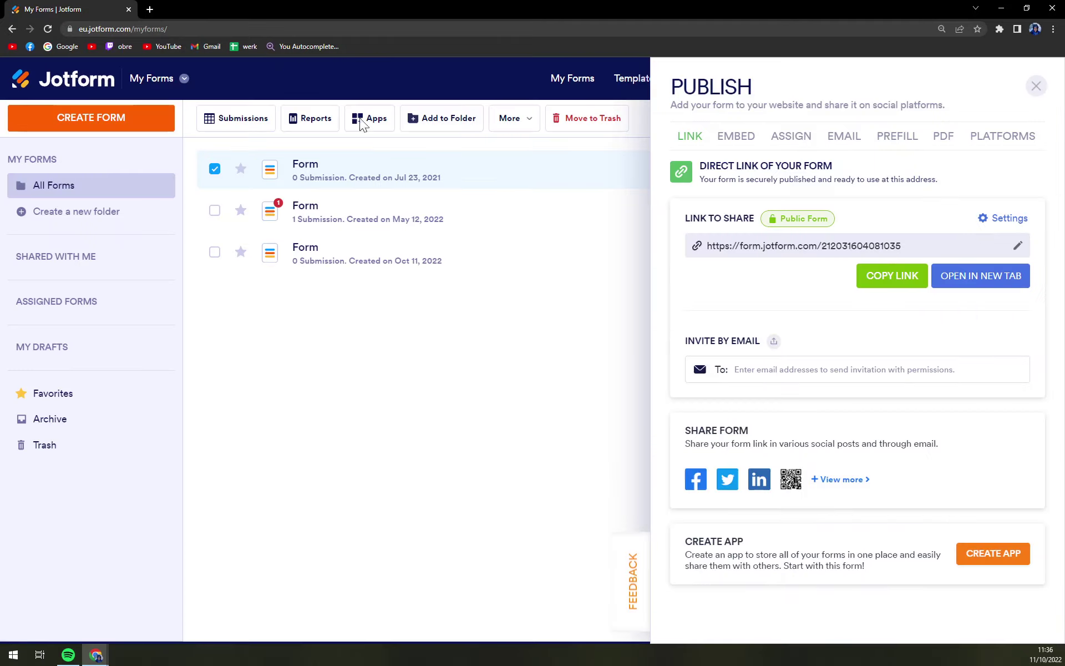
key("Escape")
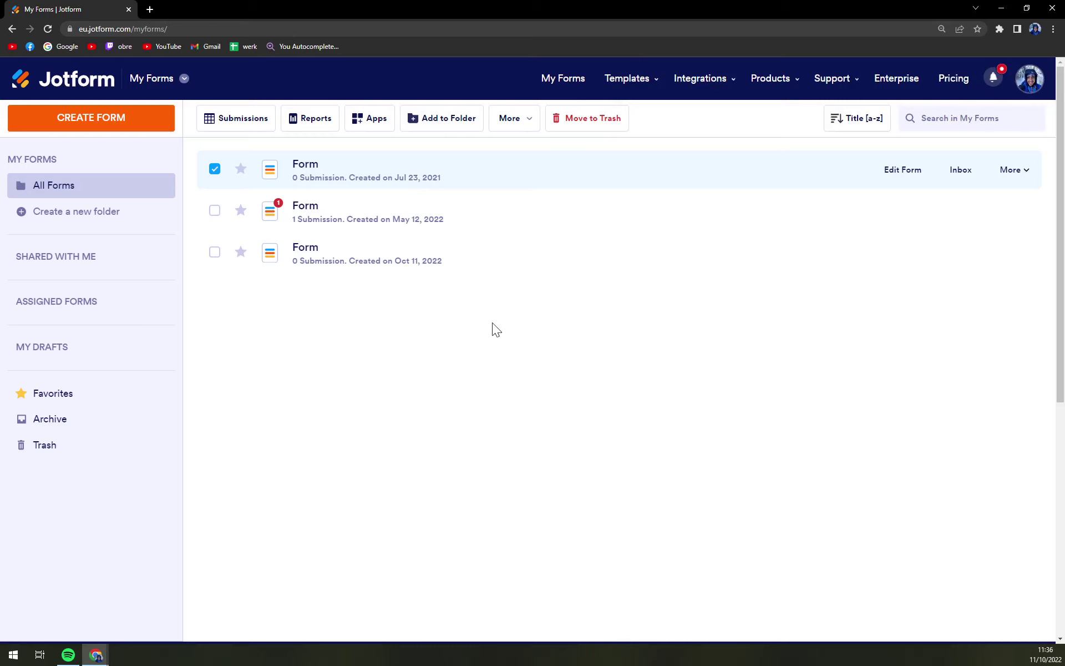